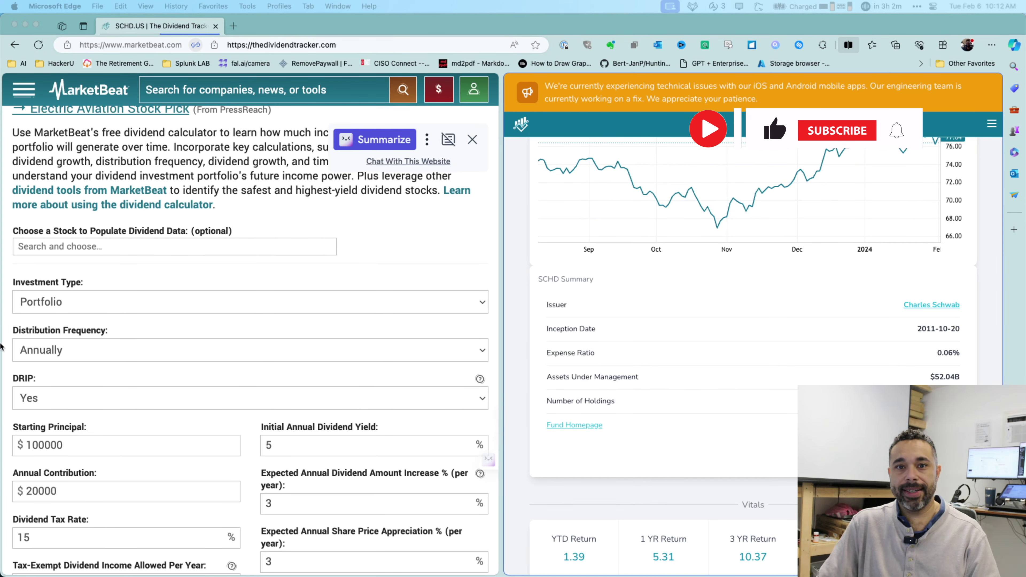
Step: Load Schwab US Dividend Equity ETF (NYSEARCA:SCHD) into the calculator: $76.71 price, 3.49% yield
{"action": "left_click", "coordinate": [115, 253]}
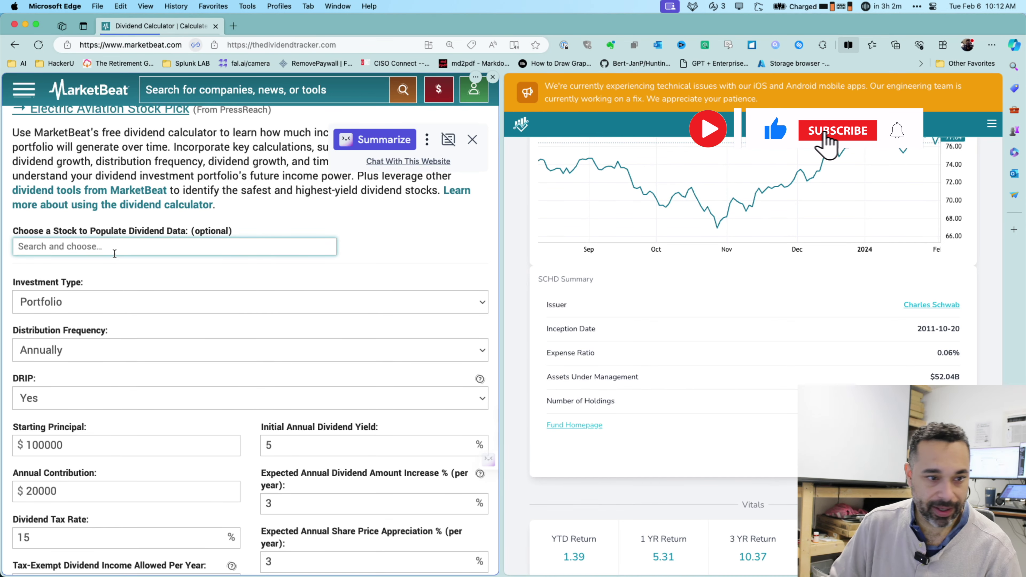
{"action": "type", "text": "schd"}
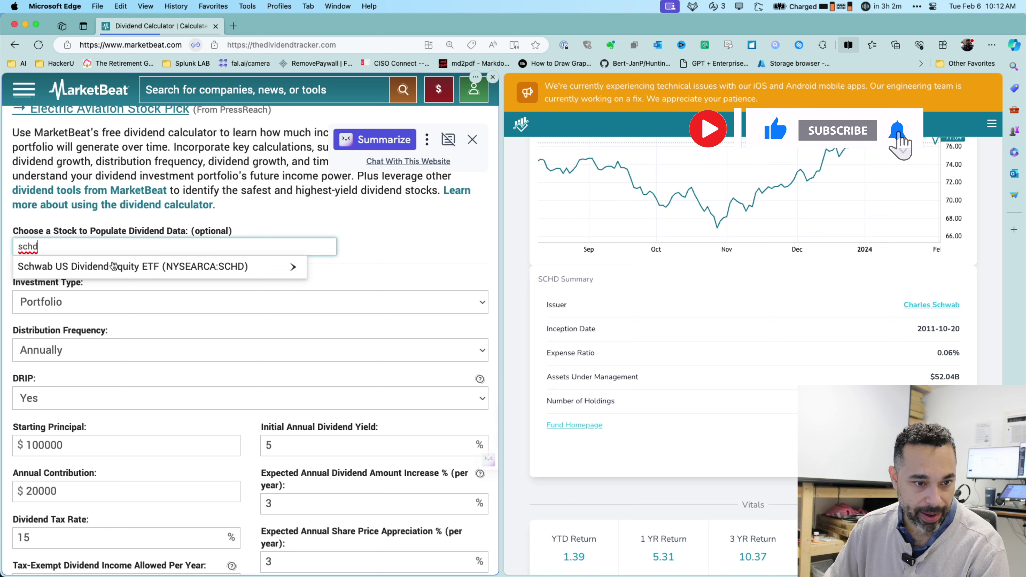
{"action": "left_click", "coordinate": [114, 266]}
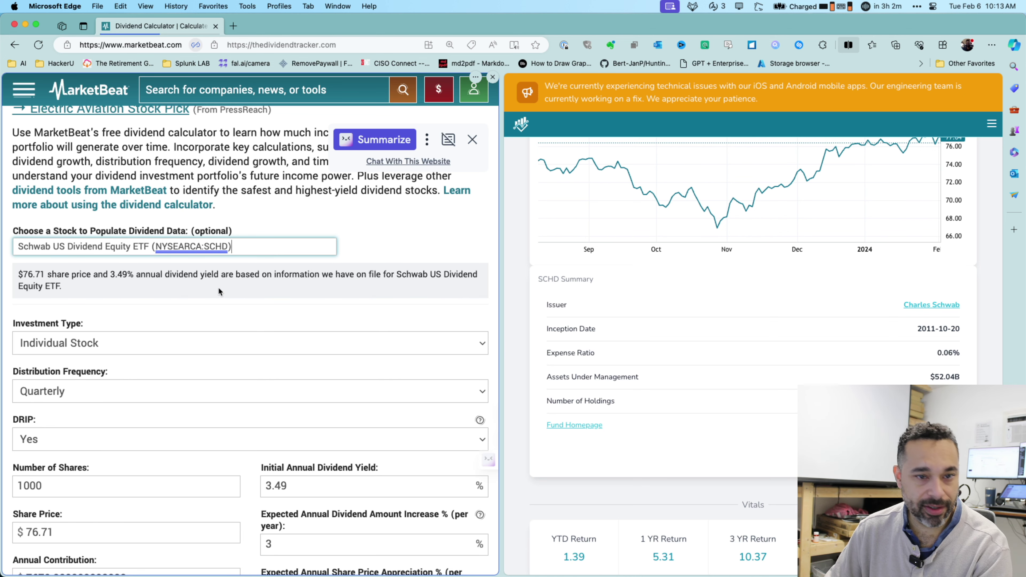
{"action": "scroll", "coordinate": [218, 287], "scroll_direction": "down", "scroll_amount": 4}
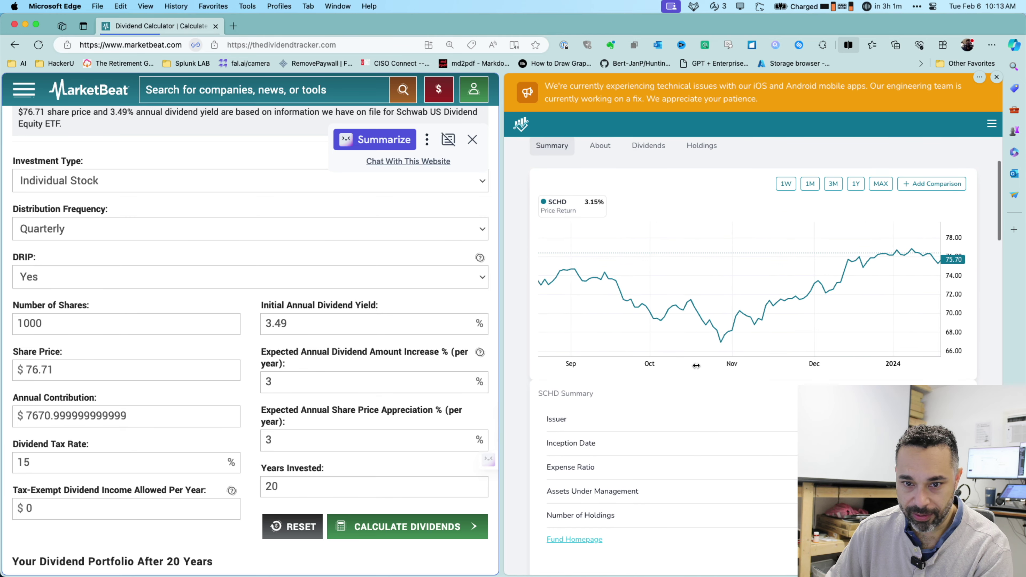
Step: Change Number of Shares to 79 and Years Invested from 20 to 10
{"action": "double_click", "coordinate": [10, 322]}
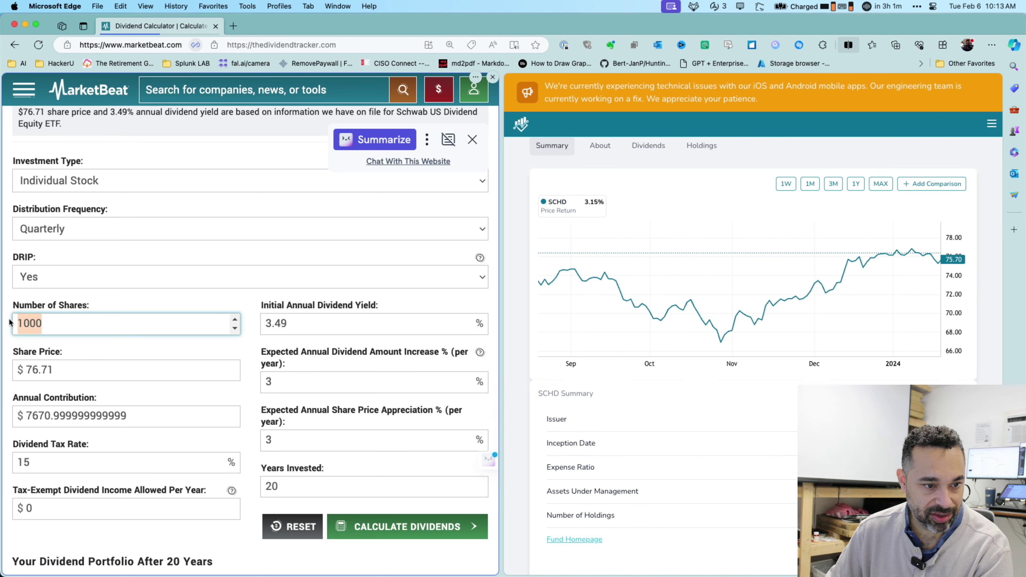
{"action": "type", "text": "79"}
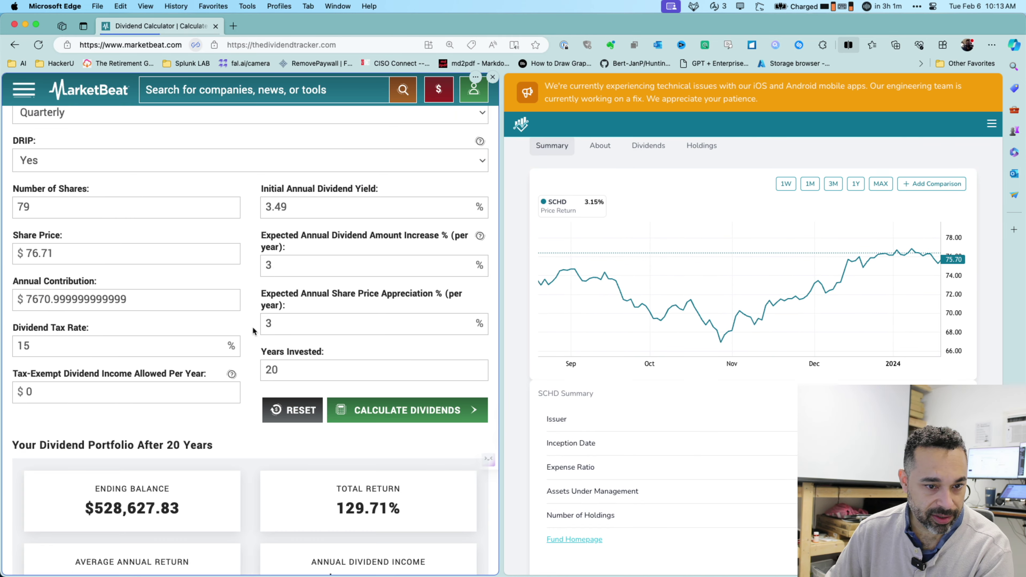
{"action": "scroll", "coordinate": [253, 327], "scroll_direction": "down", "scroll_amount": 3}
{"action": "left_click", "coordinate": [317, 368]}
{"action": "left_click_drag", "start_coordinate": [281, 363], "coordinate": [267, 359]}
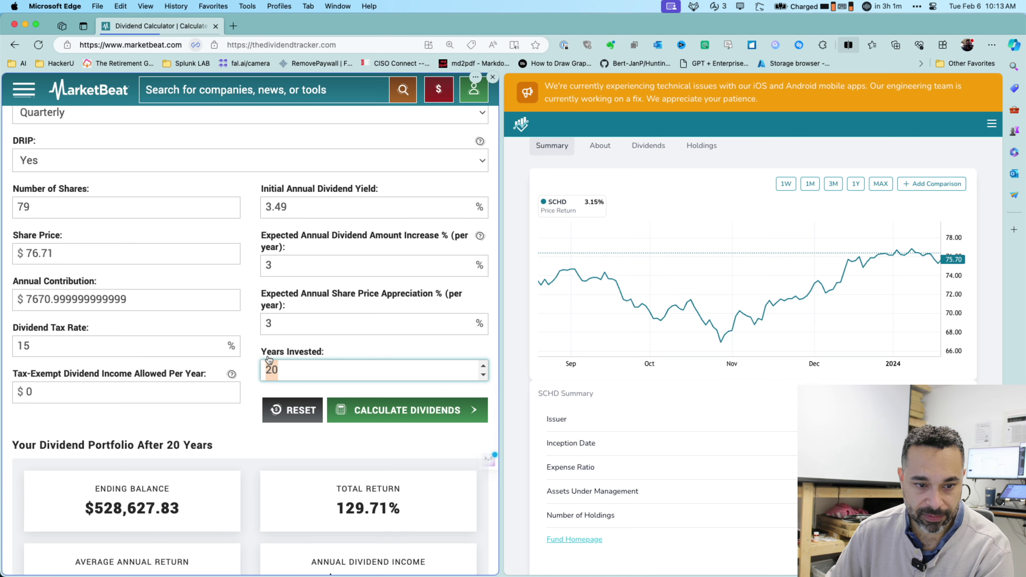
{"action": "type", "text": "10"}
Step: Enter a 7200 annual contribution, replacing a mistaken 600
{"action": "scroll", "coordinate": [276, 290], "scroll_direction": "up", "scroll_amount": 3}
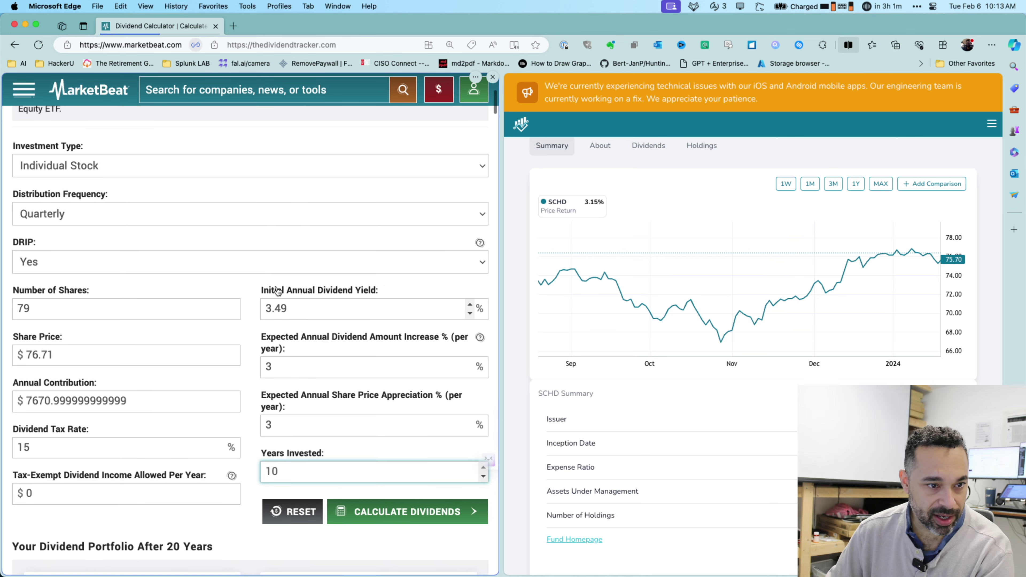
{"action": "scroll", "coordinate": [277, 289], "scroll_direction": "down", "scroll_amount": 4}
{"action": "left_click_drag", "start_coordinate": [127, 258], "coordinate": [12, 262]}
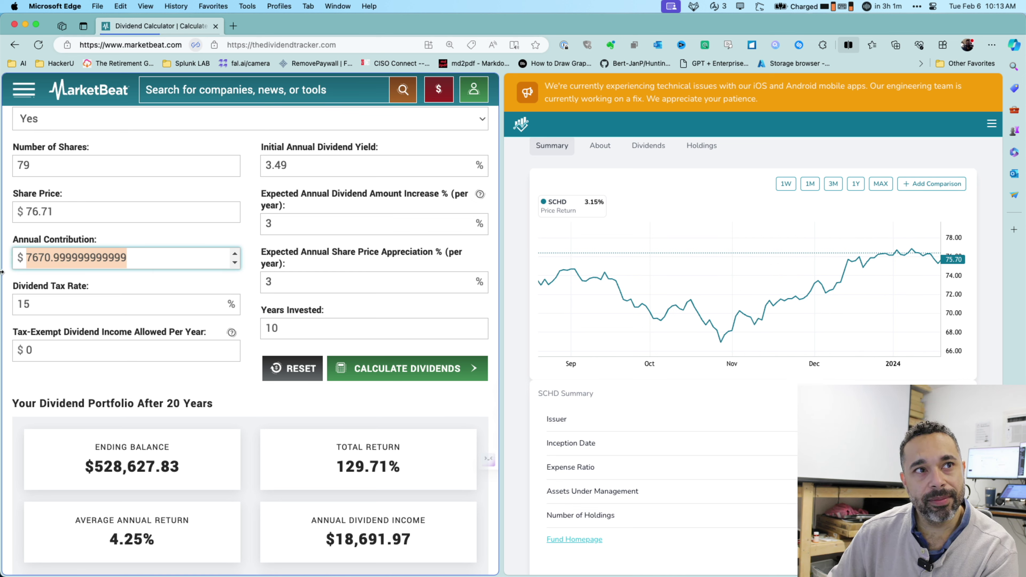
{"action": "type", "text": "600"}
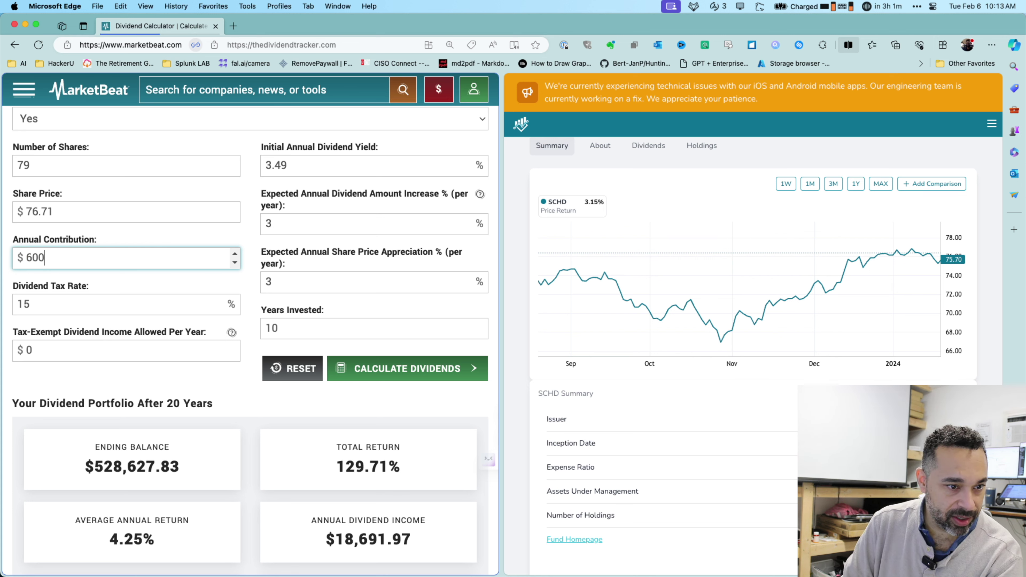
{"action": "key", "text": "BackSpace"}
{"action": "key", "text": "BackSpace"}
{"action": "key", "text": "BackSpace"}
{"action": "type", "text": "72"}
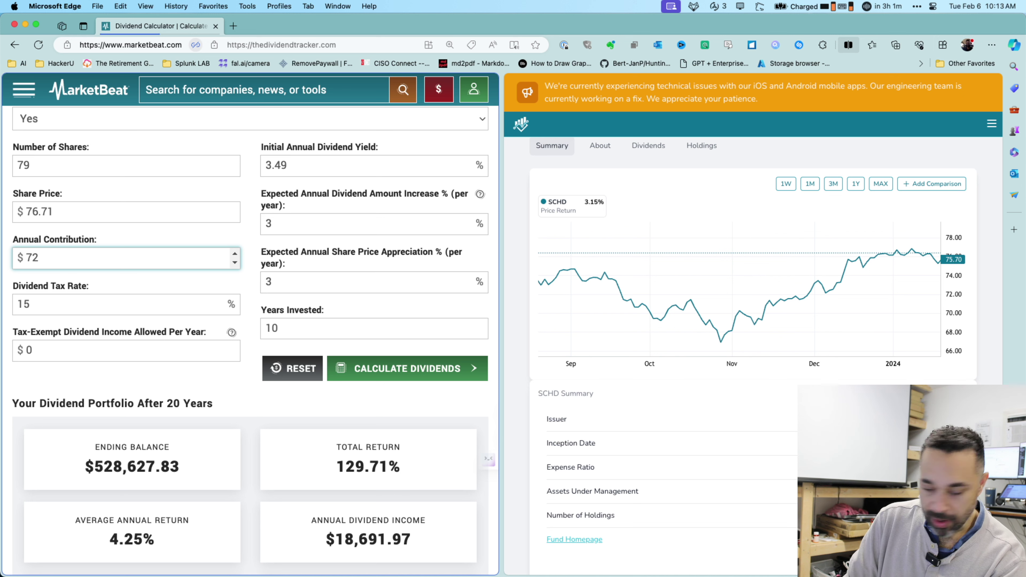
{"action": "type", "text": "00"}
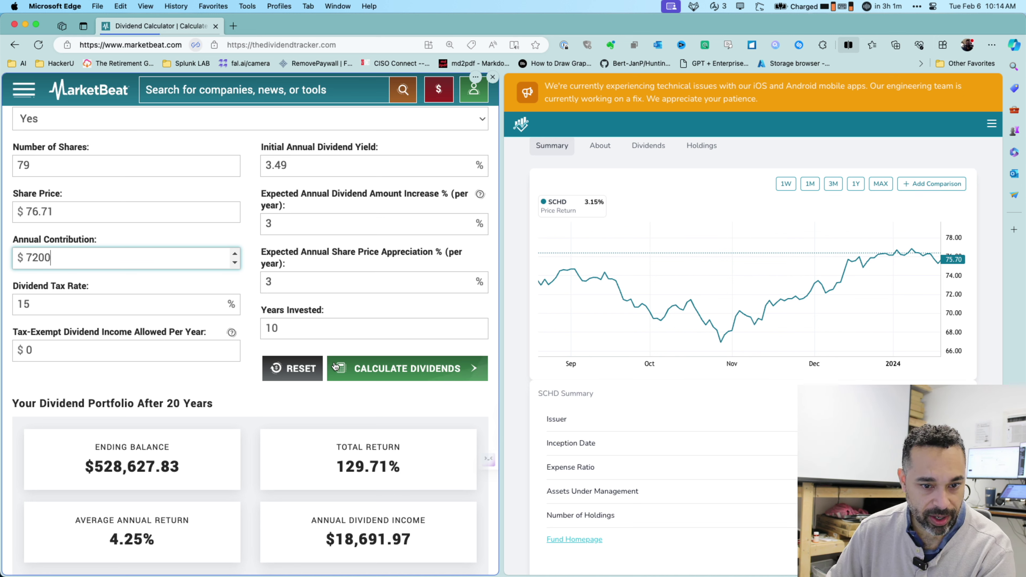
Step: Calculate dividends and review the $105,784.85 balance and $16,111.66 total dividends
{"action": "left_click", "coordinate": [386, 371]}
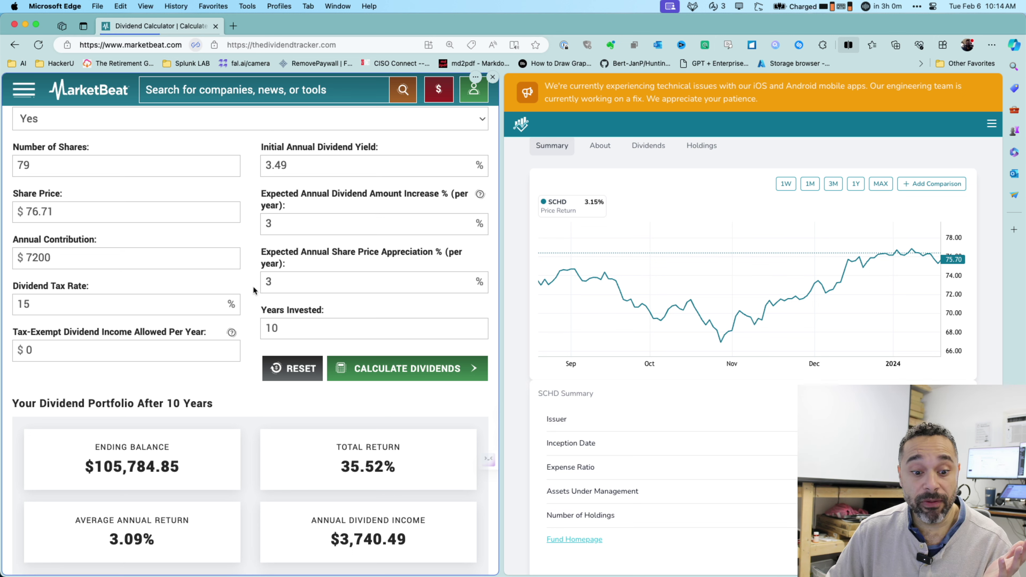
{"action": "scroll", "coordinate": [265, 301], "scroll_direction": "down", "scroll_amount": 5}
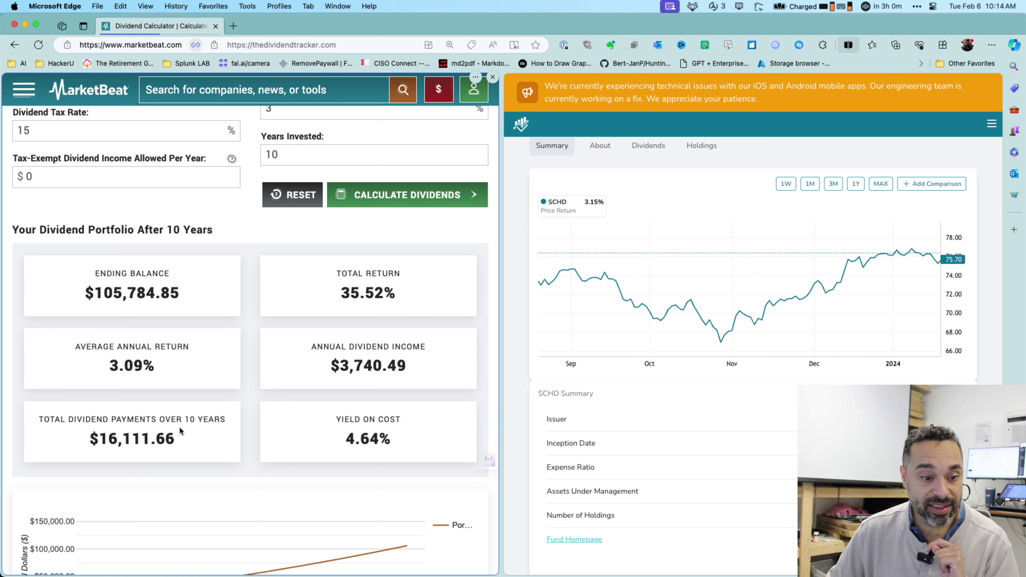
{"action": "scroll", "coordinate": [182, 424], "scroll_direction": "down", "scroll_amount": 5}
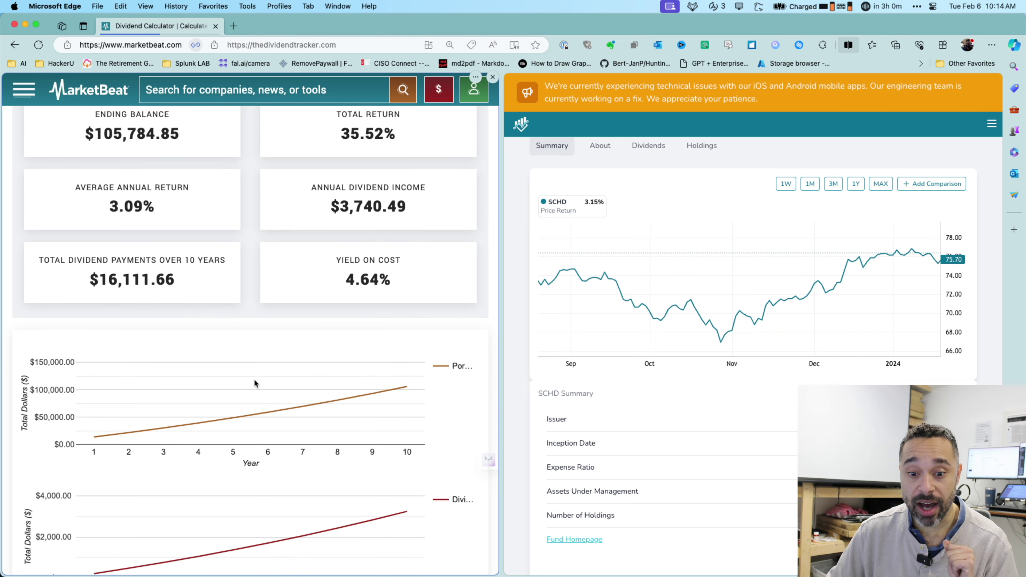
{"action": "scroll", "coordinate": [720, 411], "scroll_direction": "up", "scroll_amount": 3}
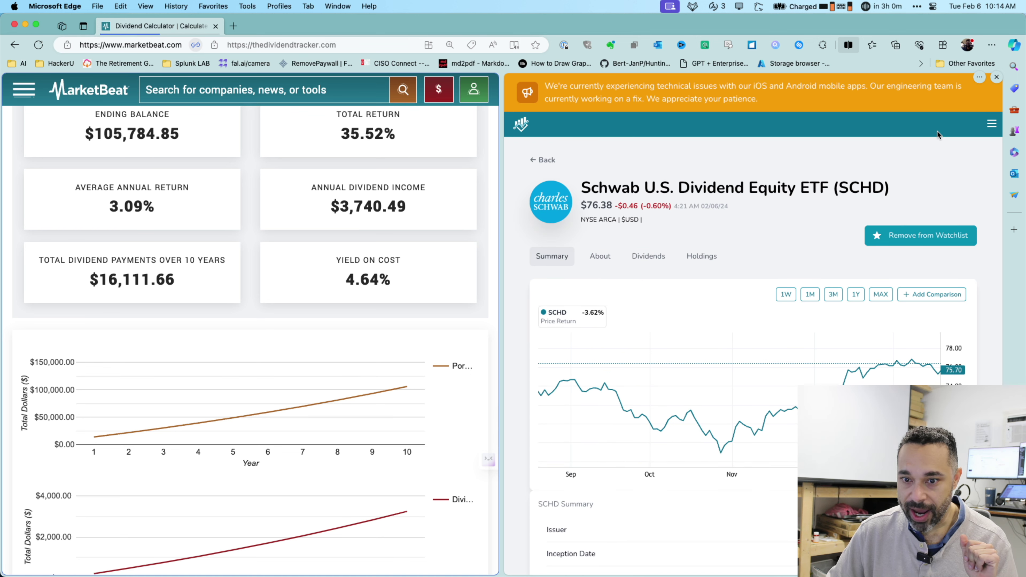
Step: Open the Income Goals calculator and change the annual dividend goal from 25,000 to 4,000
{"action": "left_click", "coordinate": [992, 124]}
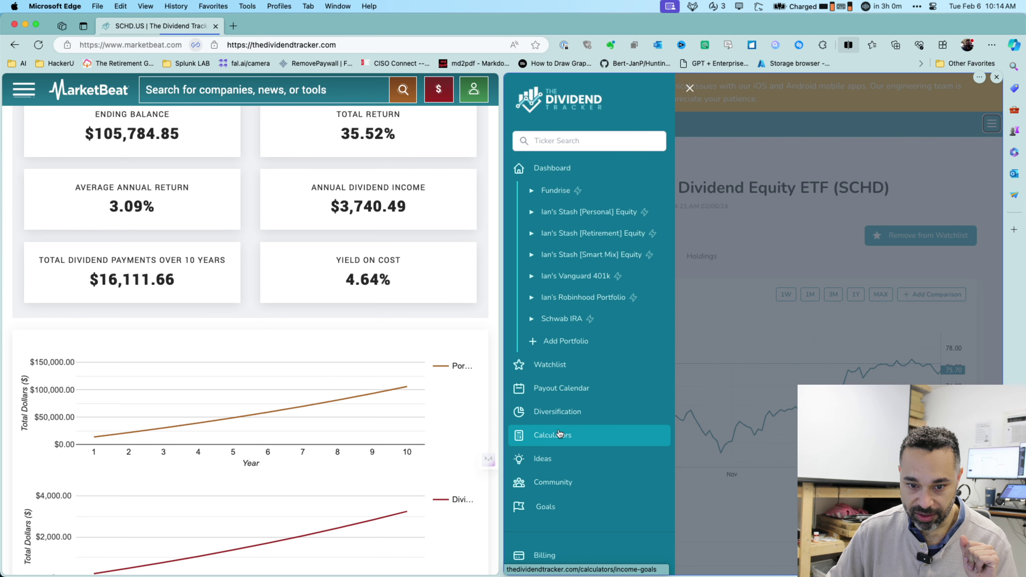
{"action": "left_click", "coordinate": [552, 436]}
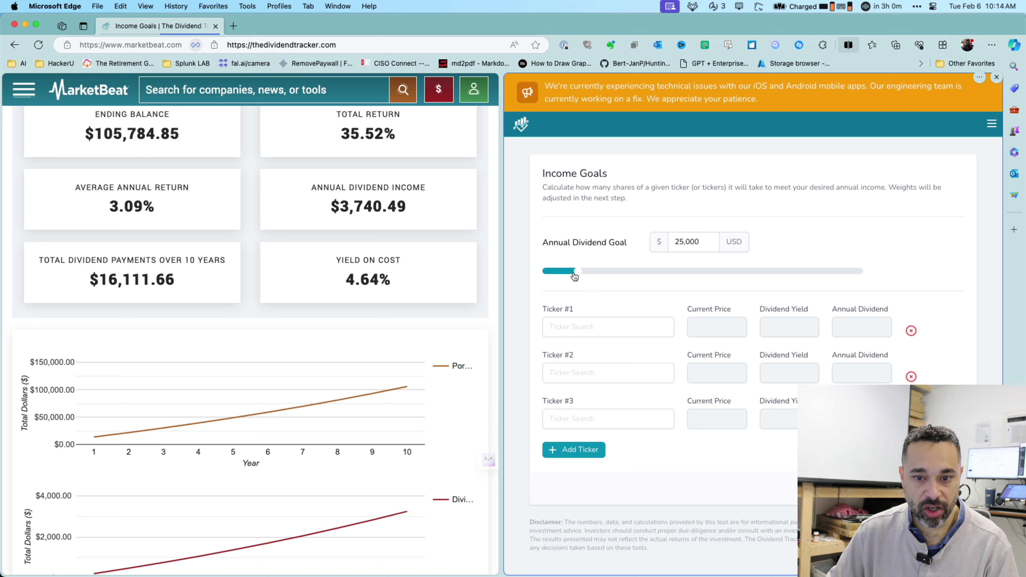
{"action": "key", "text": "shift+Tab"}
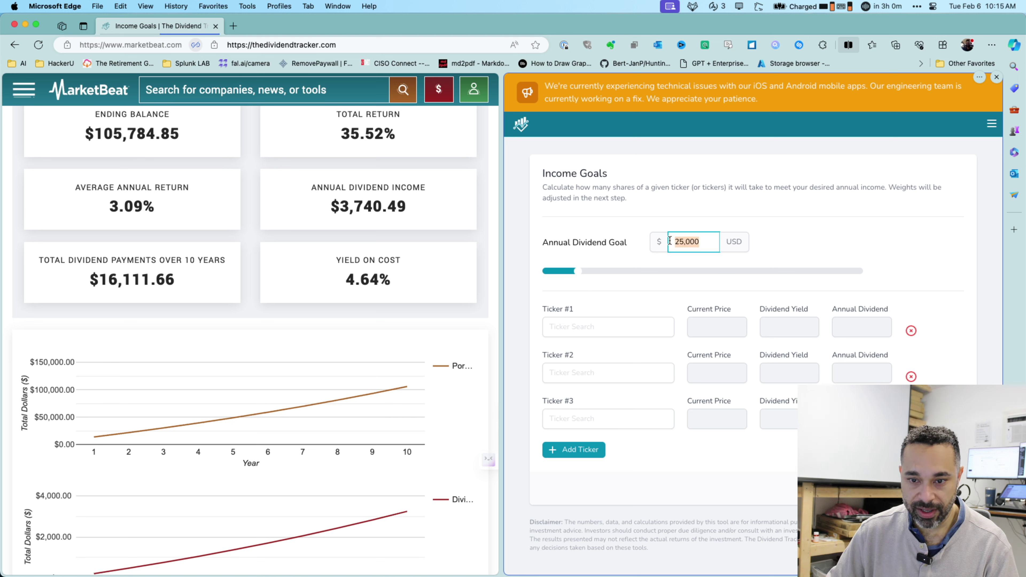
{"action": "type", "text": "4,000"}
Step: Choose SCHD.US as Ticker #1, requiring $102,868.69 invested or 1346 shares
{"action": "left_click", "coordinate": [628, 328]}
{"action": "type", "text": "S"}
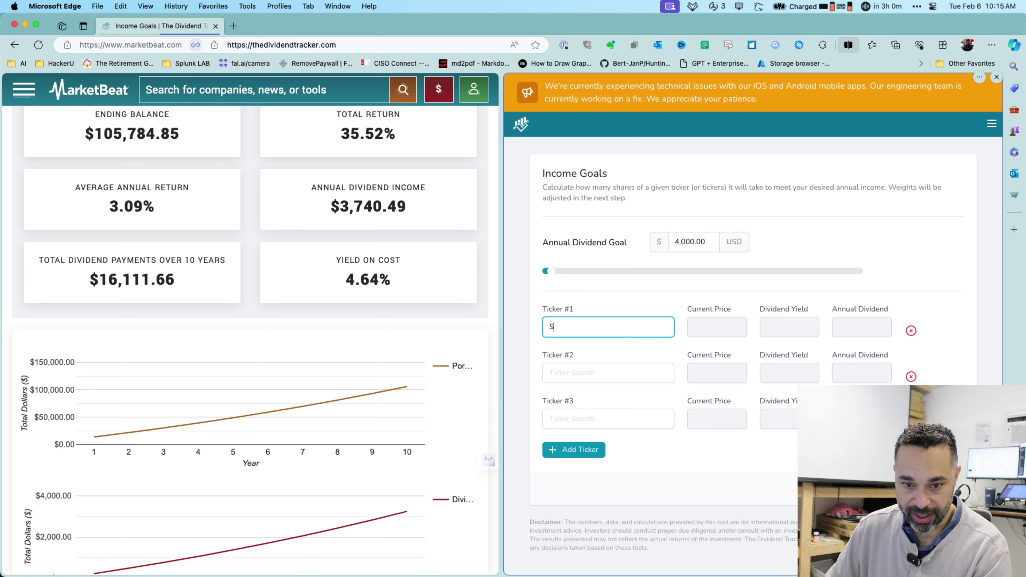
{"action": "type", "text": "CHD"}
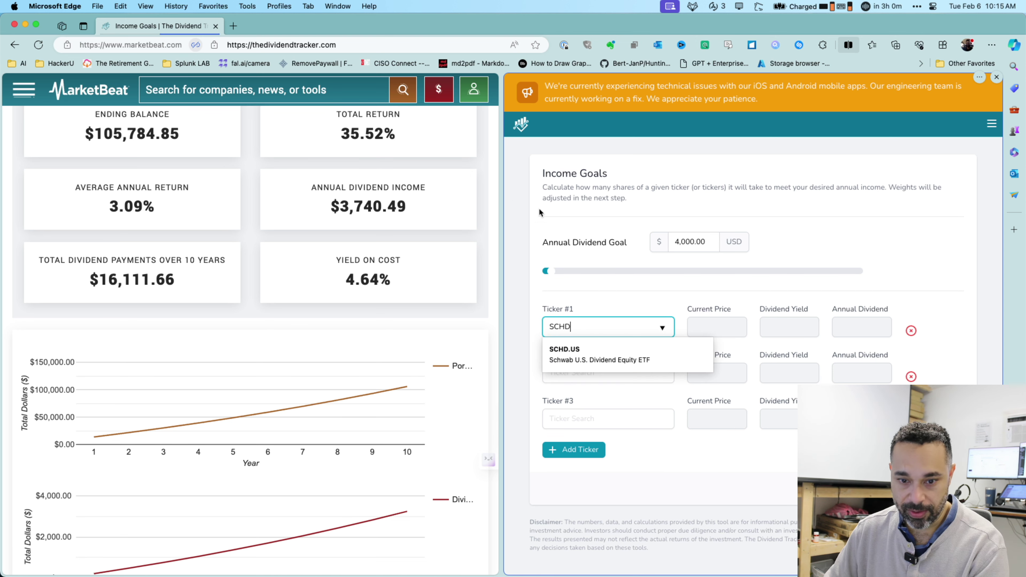
{"action": "key", "text": "Return"}
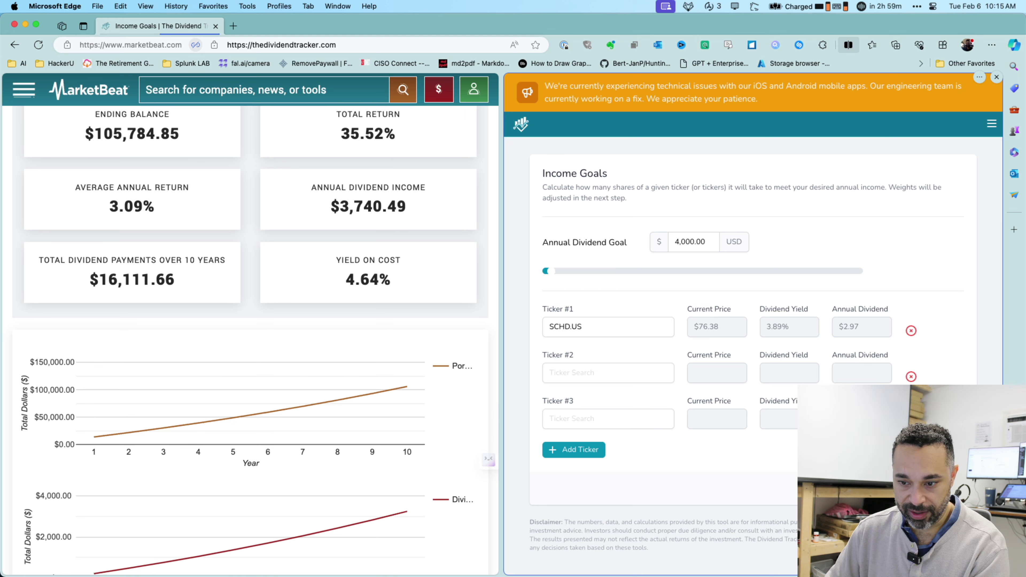
{"action": "scroll", "coordinate": [741, 403], "scroll_direction": "down", "scroll_amount": 10}
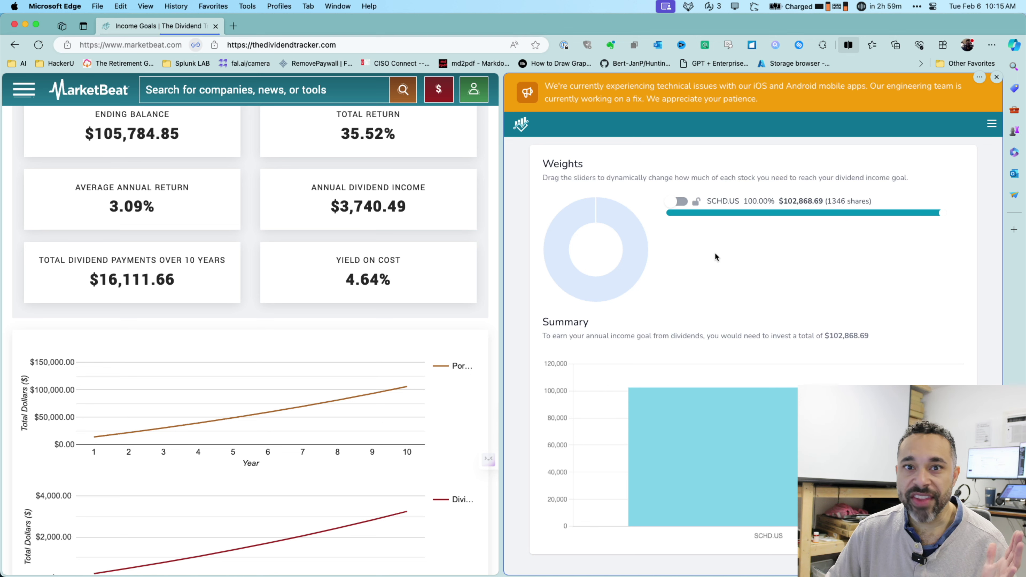
{"action": "scroll", "coordinate": [715, 253], "scroll_direction": "up", "scroll_amount": 10}
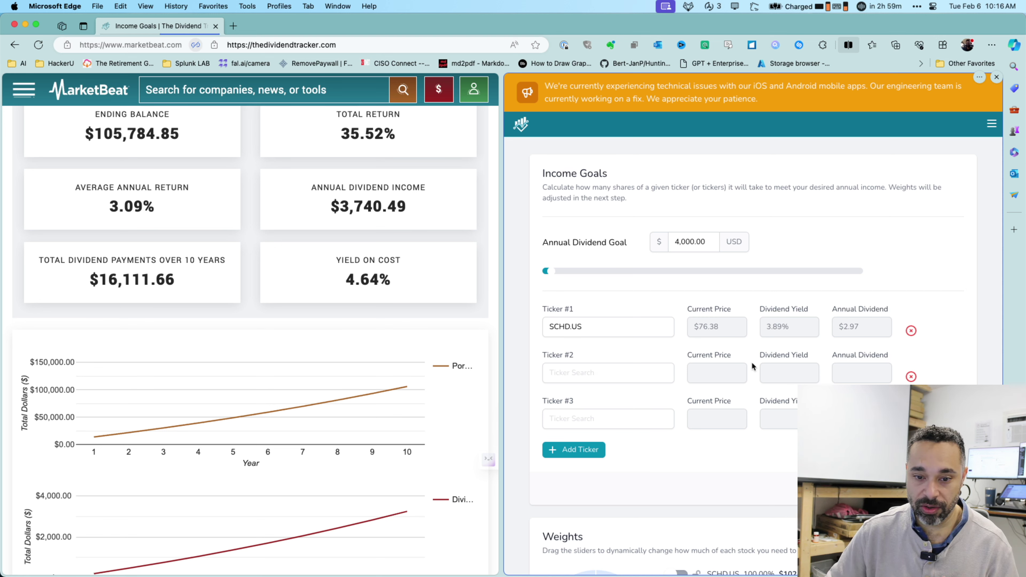
{"action": "left_click", "coordinate": [614, 373]}
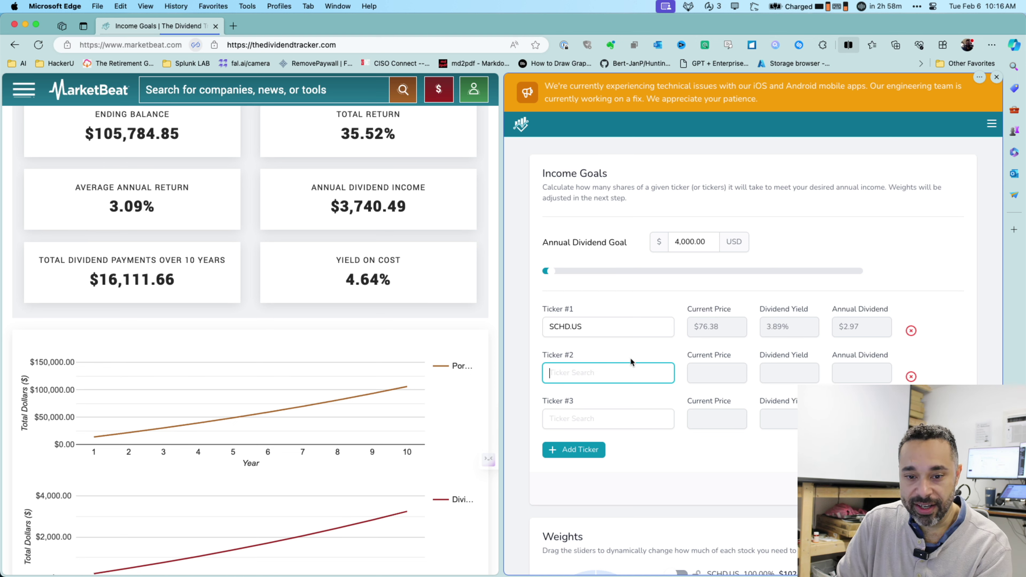
Step: Pick Realty Income O.US as Ticker #2, splitting weights 50/50 with SCHD.US
{"action": "type", "text": "O"}
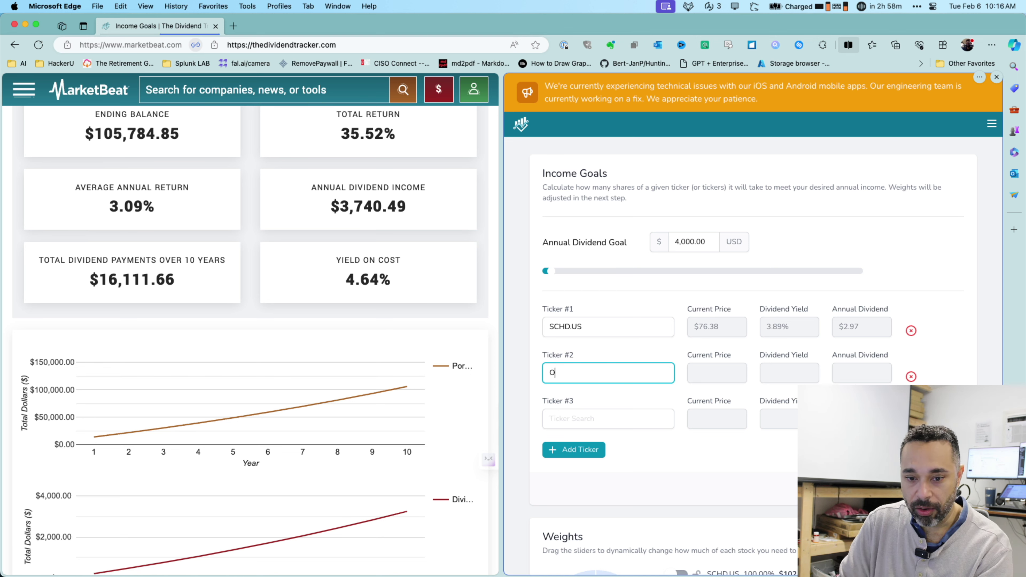
{"action": "left_click", "coordinate": [570, 396]}
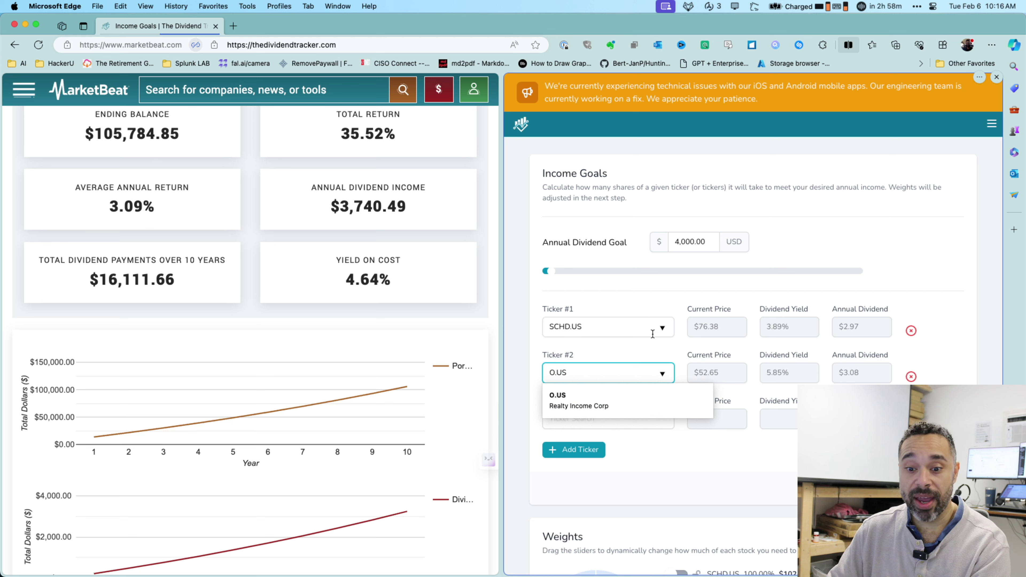
{"action": "left_click", "coordinate": [620, 411]}
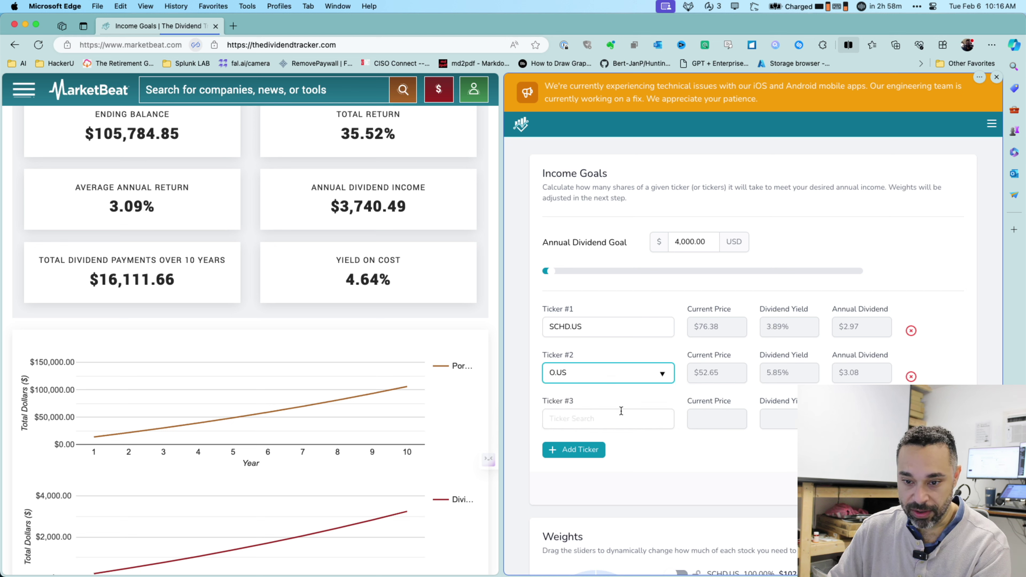
{"action": "left_click", "coordinate": [659, 394]}
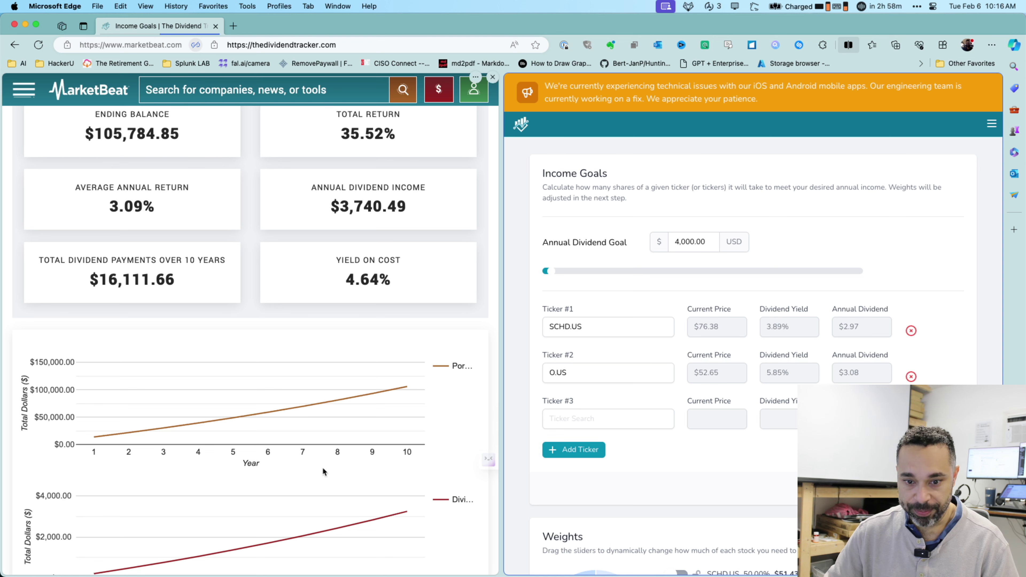
{"action": "scroll", "coordinate": [637, 264], "scroll_direction": "down", "scroll_amount": 5}
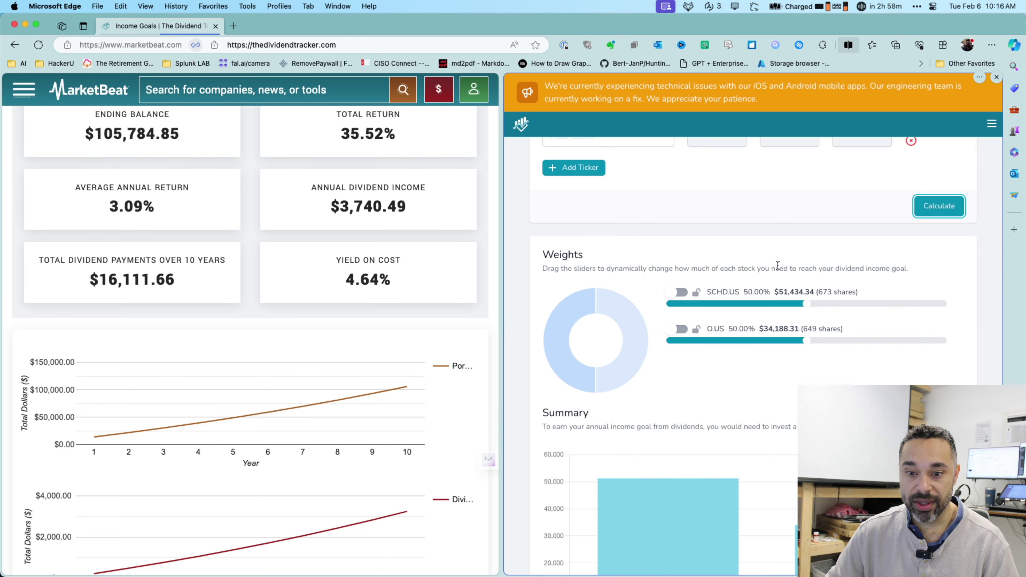
{"action": "scroll", "coordinate": [802, 319], "scroll_direction": "down", "scroll_amount": 1}
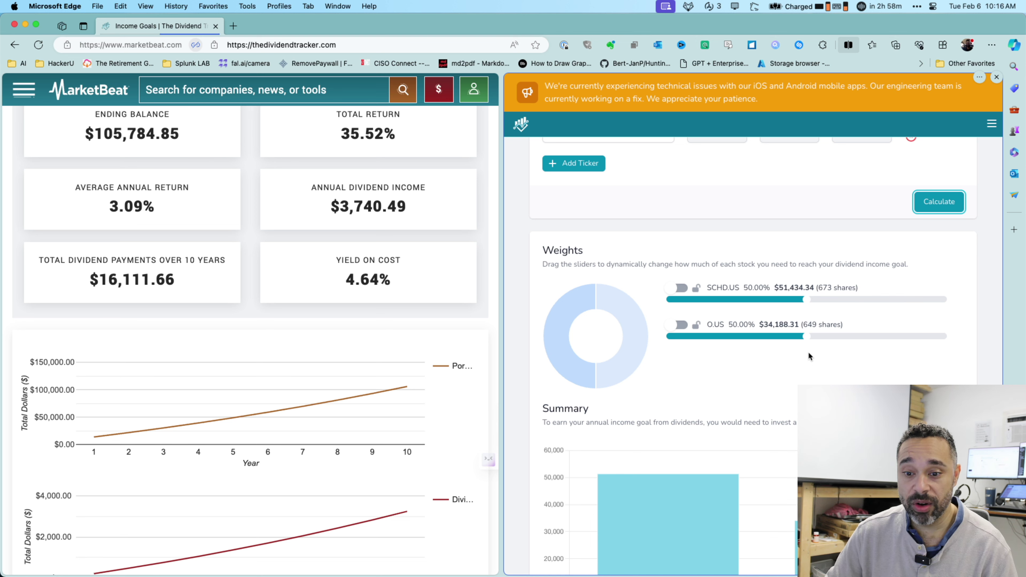
{"action": "scroll", "coordinate": [809, 356], "scroll_direction": "down", "scroll_amount": 10}
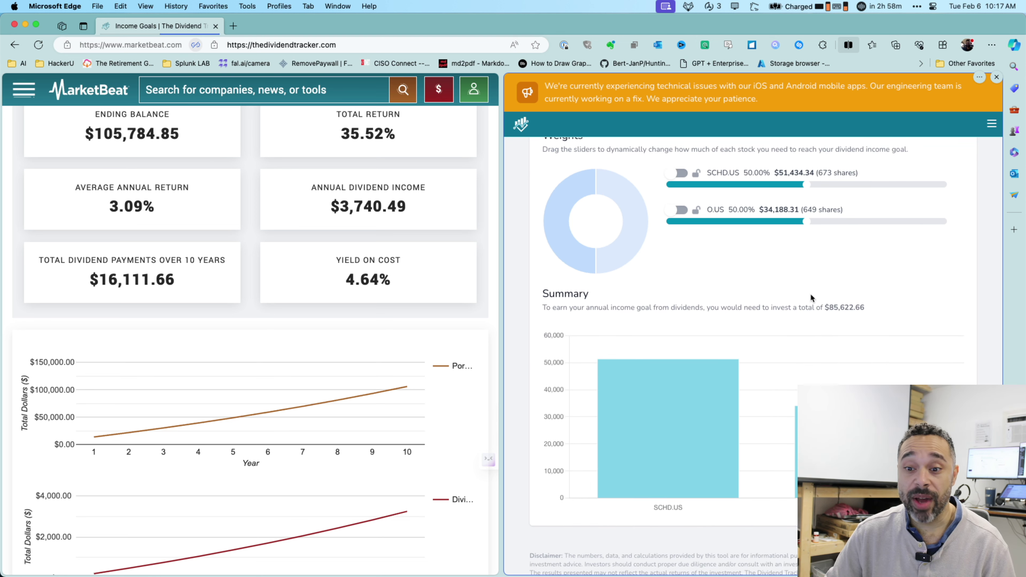
{"action": "scroll", "coordinate": [811, 293], "scroll_direction": "down", "scroll_amount": 2}
{"action": "scroll", "coordinate": [810, 292], "scroll_direction": "up", "scroll_amount": 15}
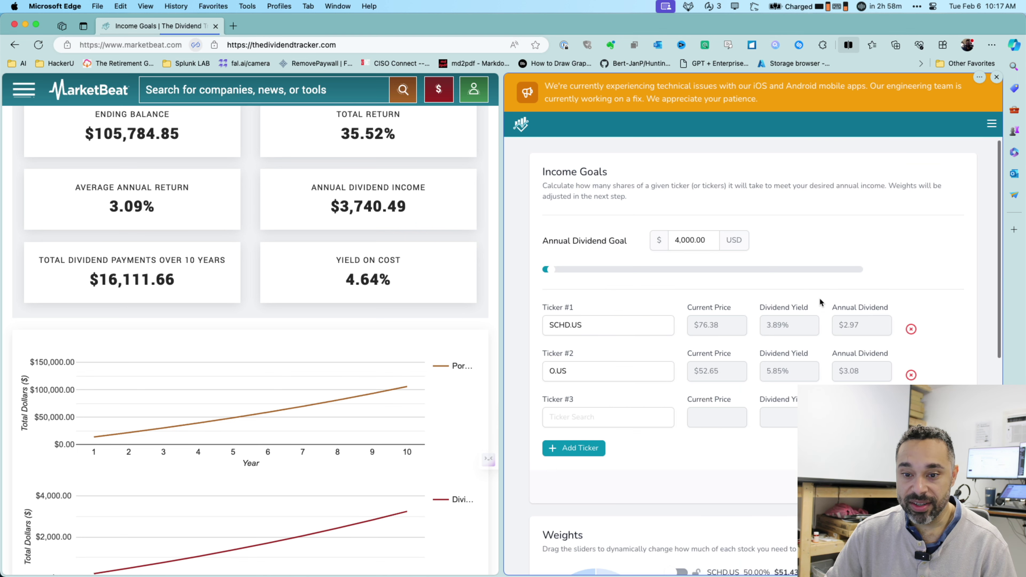
{"action": "left_click", "coordinate": [656, 414]}
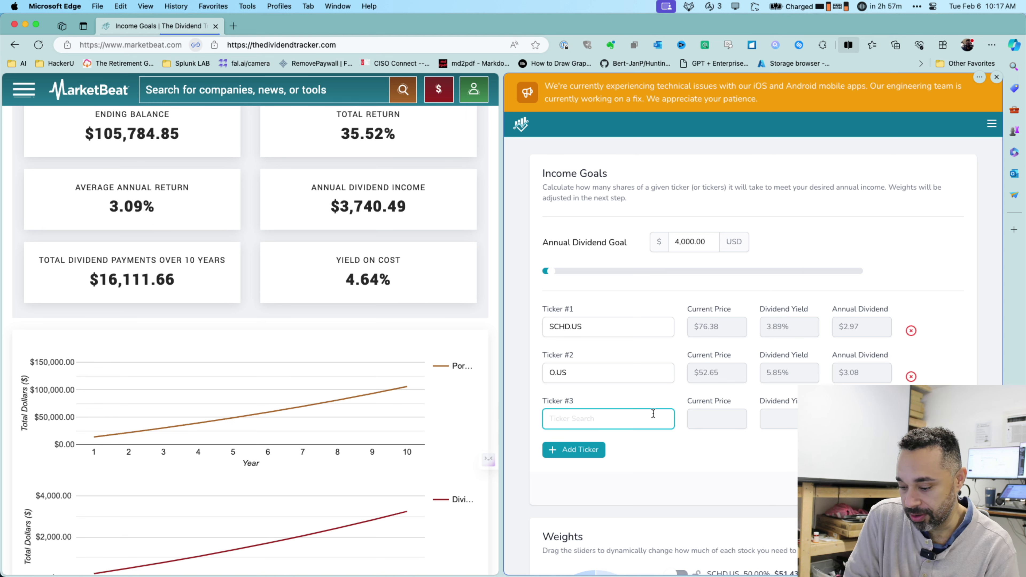
Step: Enter AAPL in Ticker #3 to add AAPL.US at $187.68 and 0.51% yield
{"action": "type", "text": "AAPL.US"}
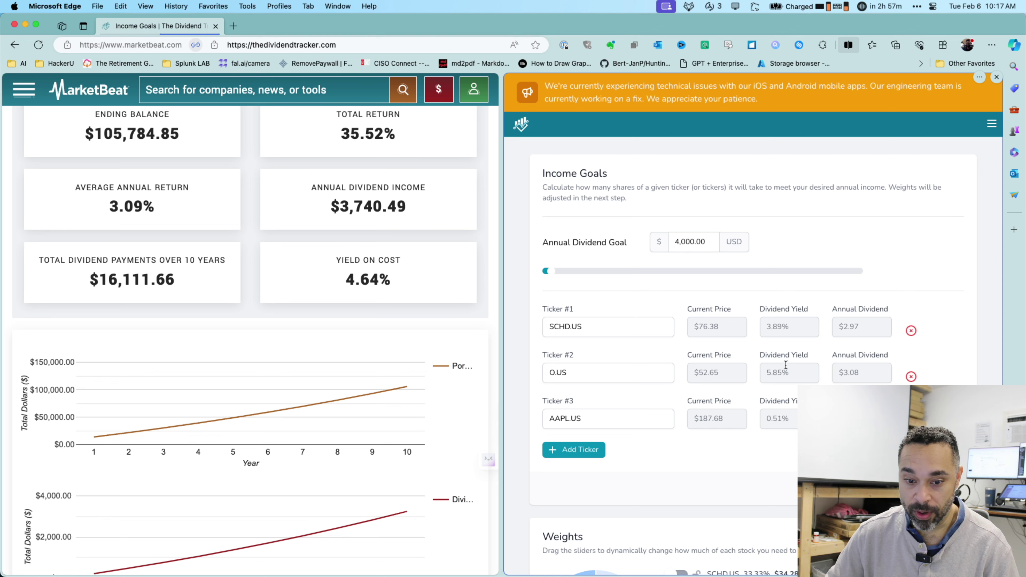
Step: Drag the AAPL.US weight slider down to 4%, leaving SCHD.US and O.US at 48% each
{"action": "scroll", "coordinate": [780, 341], "scroll_direction": "down", "scroll_amount": 7}
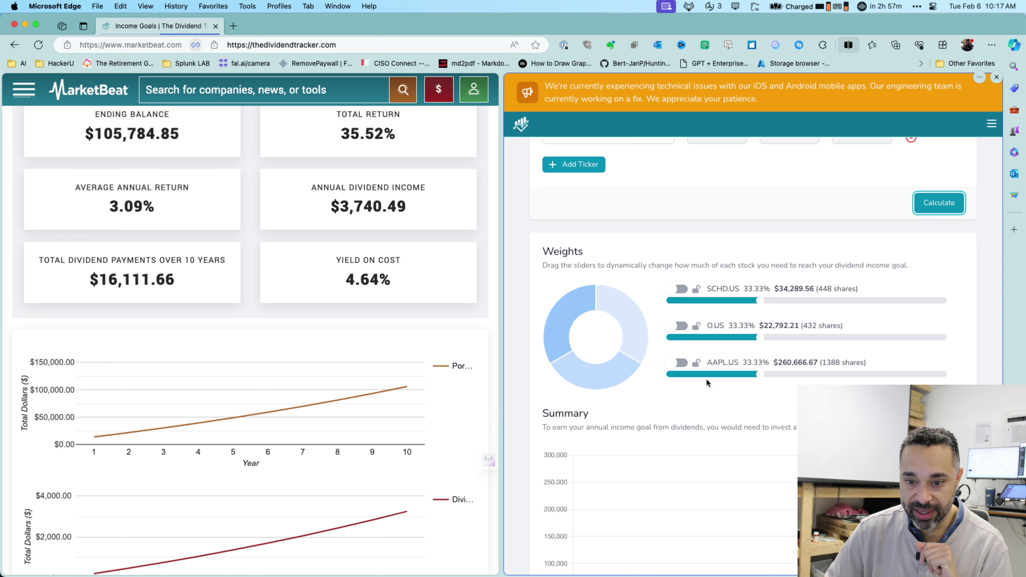
{"action": "mouse_move", "coordinate": [618, 381]}
{"action": "scroll", "coordinate": [588, 351], "scroll_direction": "up", "scroll_amount": 5}
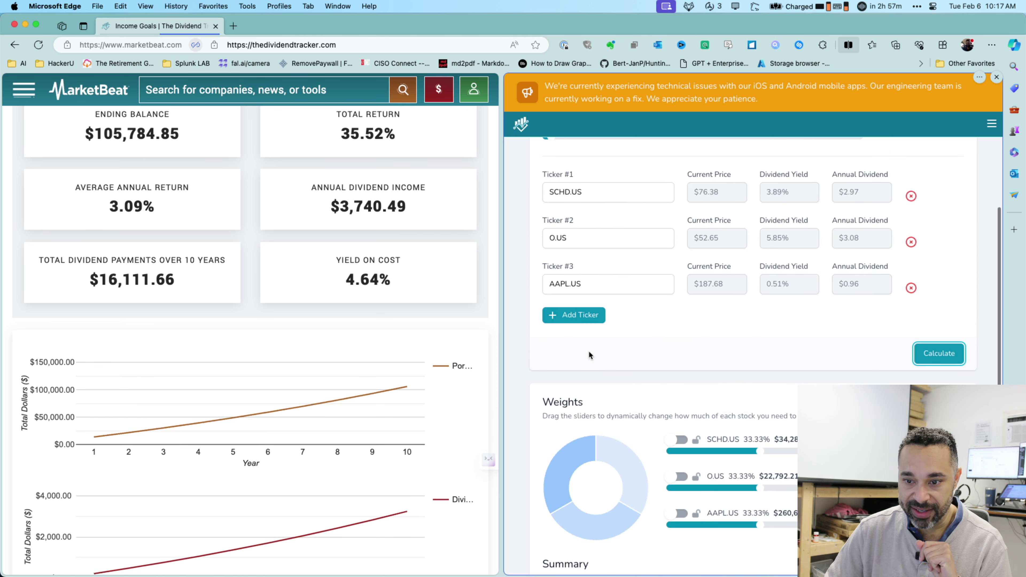
{"action": "scroll", "coordinate": [780, 315], "scroll_direction": "up", "scroll_amount": 1}
{"action": "scroll", "coordinate": [767, 315], "scroll_direction": "down", "scroll_amount": 10}
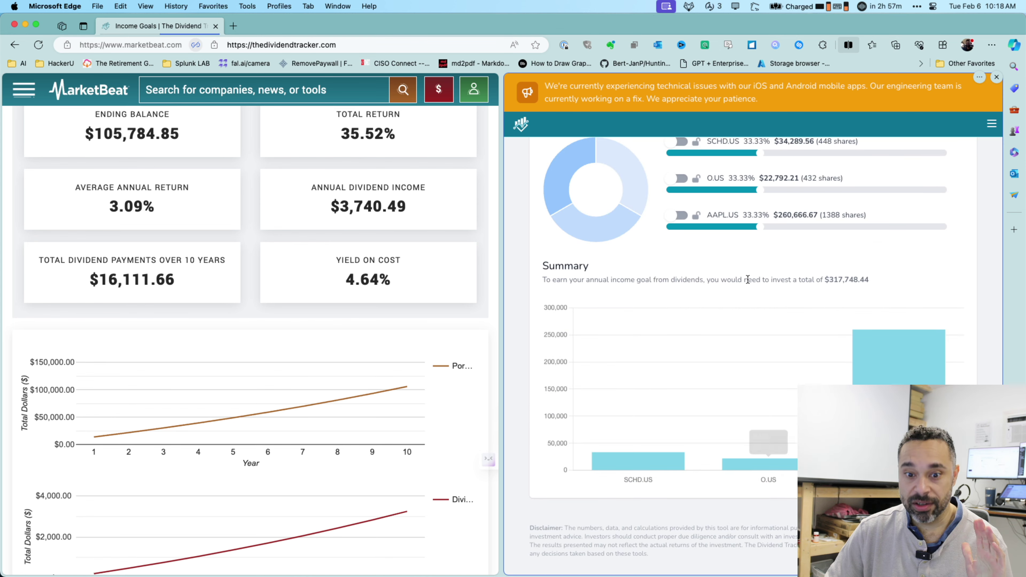
{"action": "scroll", "coordinate": [754, 316], "scroll_direction": "up", "scroll_amount": 5}
{"action": "left_click_drag", "start_coordinate": [760, 381], "coordinate": [680, 386]}
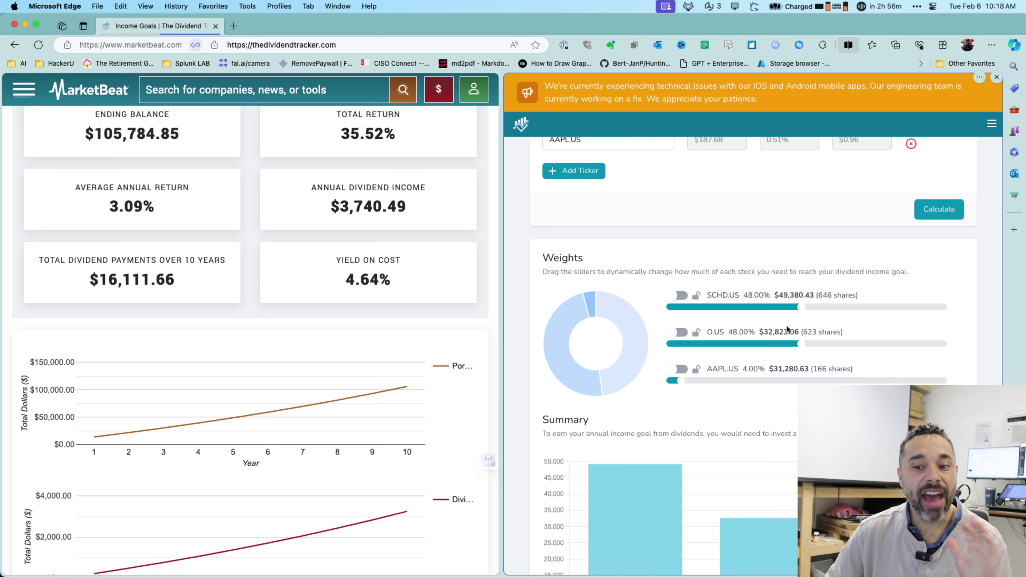
Step: Add a fourth ticker row and choose DVN.US for it
{"action": "scroll", "coordinate": [768, 345], "scroll_direction": "up", "scroll_amount": 5}
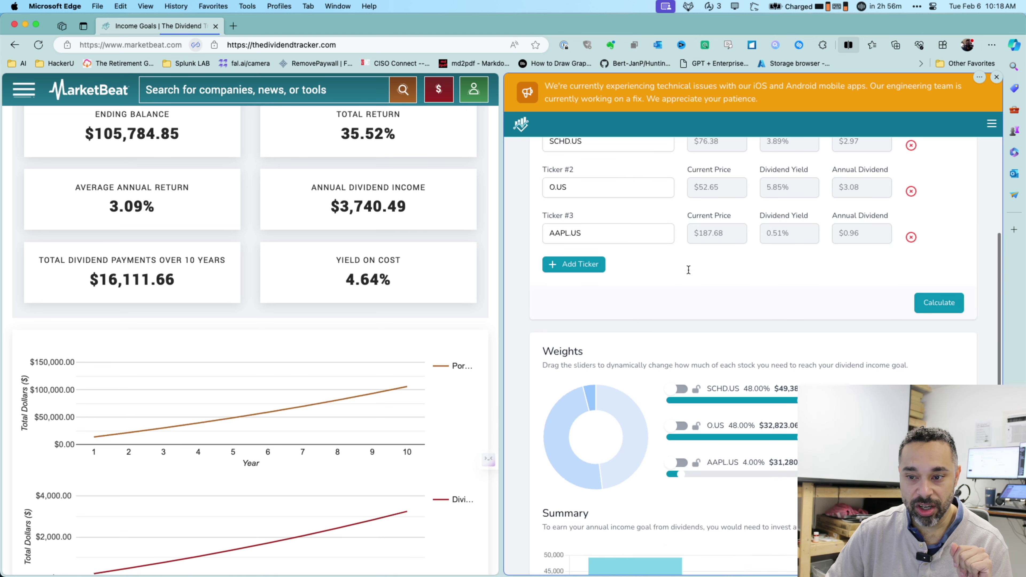
{"action": "left_click", "coordinate": [579, 358]}
{"action": "left_click", "coordinate": [567, 370]}
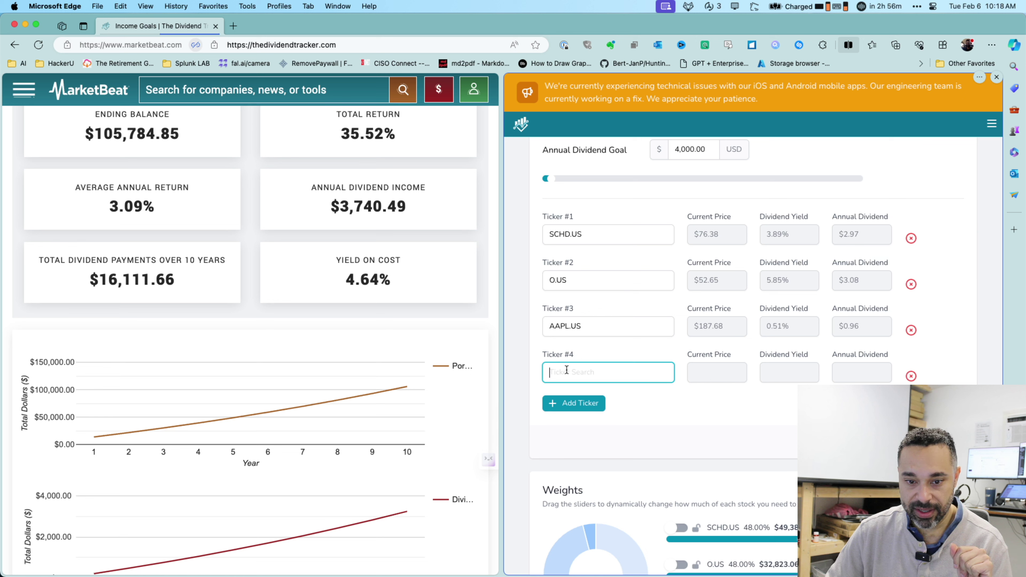
{"action": "type", "text": "DVN"}
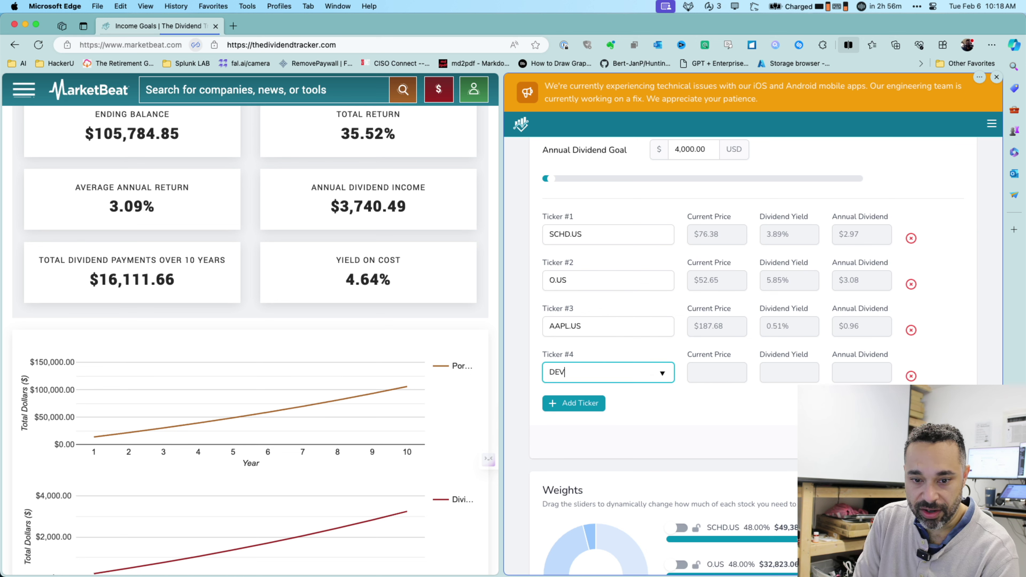
{"action": "key", "text": "Return"}
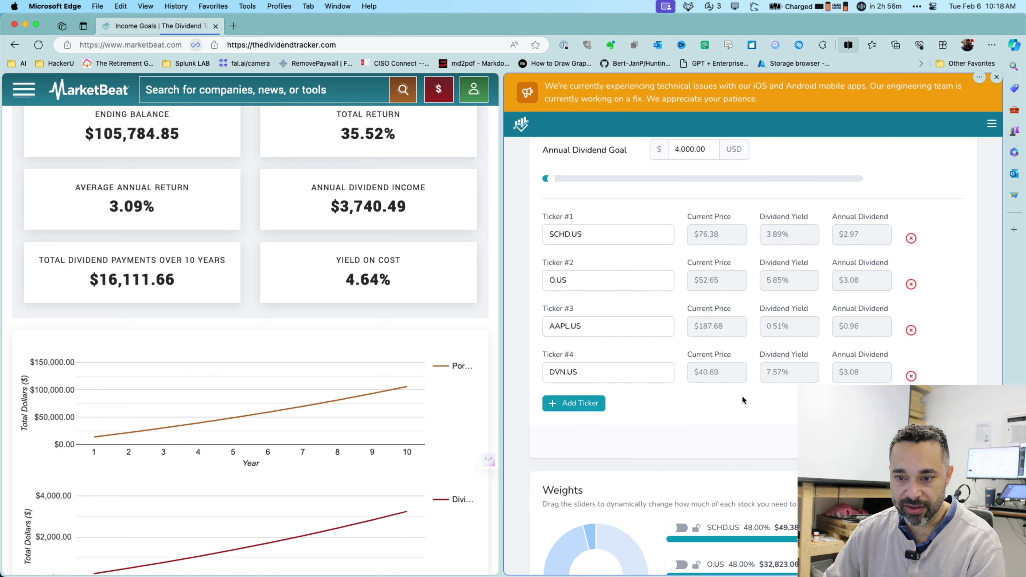
Step: Lower AAPL.US back to 4%, leaving SCHD.US, O.US and DVN.US at 32% each
{"action": "scroll", "coordinate": [742, 408], "scroll_direction": "down", "scroll_amount": 5}
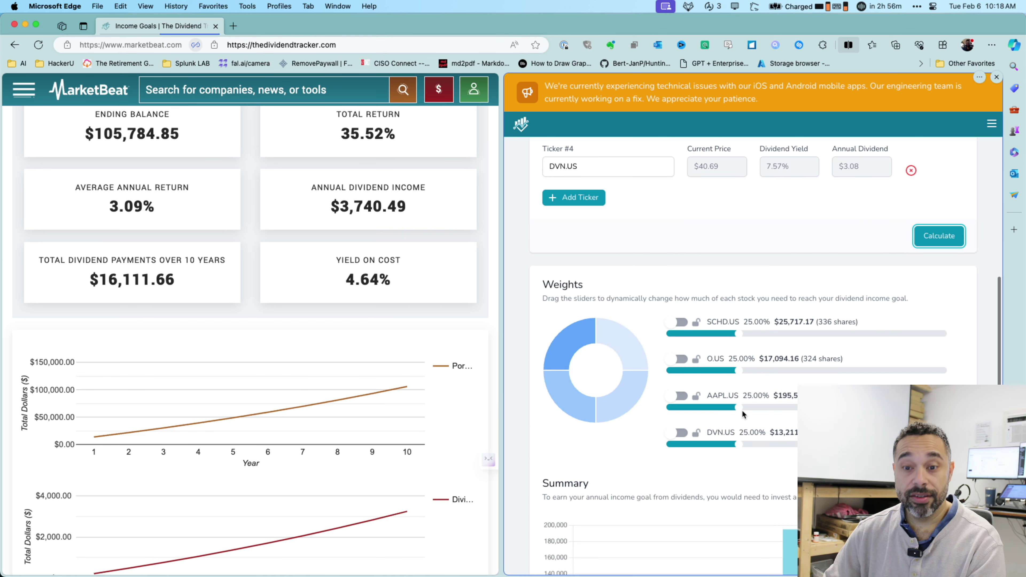
{"action": "left_click_drag", "start_coordinate": [732, 406], "coordinate": [682, 411]}
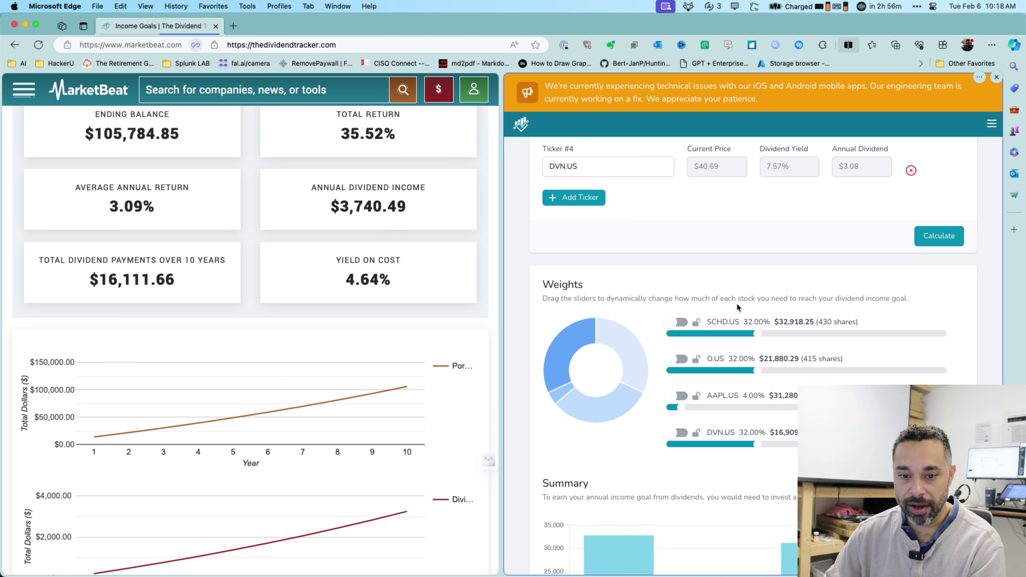
{"action": "scroll", "coordinate": [738, 253], "scroll_direction": "down", "scroll_amount": 2}
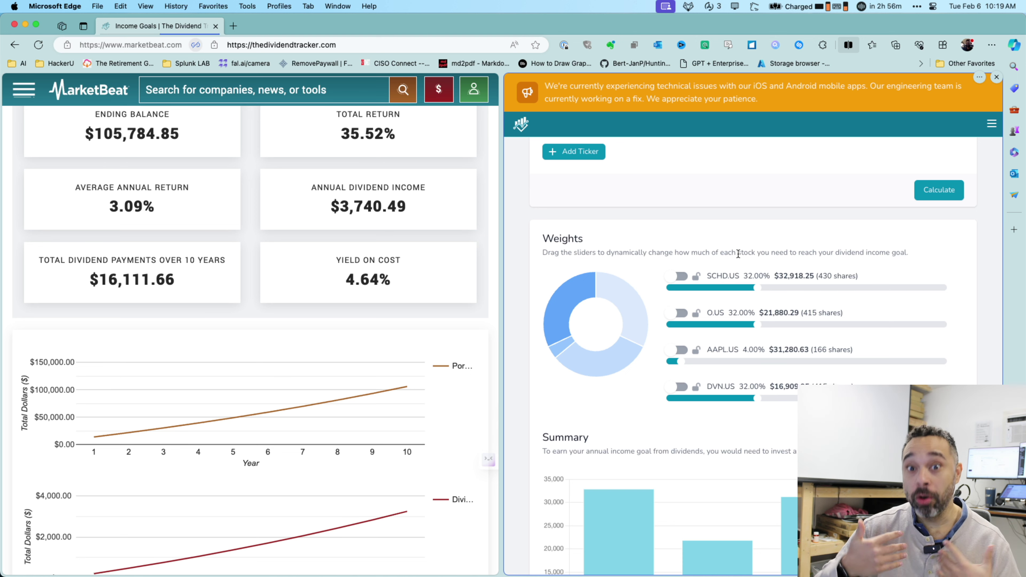
{"action": "scroll", "coordinate": [746, 218], "scroll_direction": "down", "scroll_amount": 5}
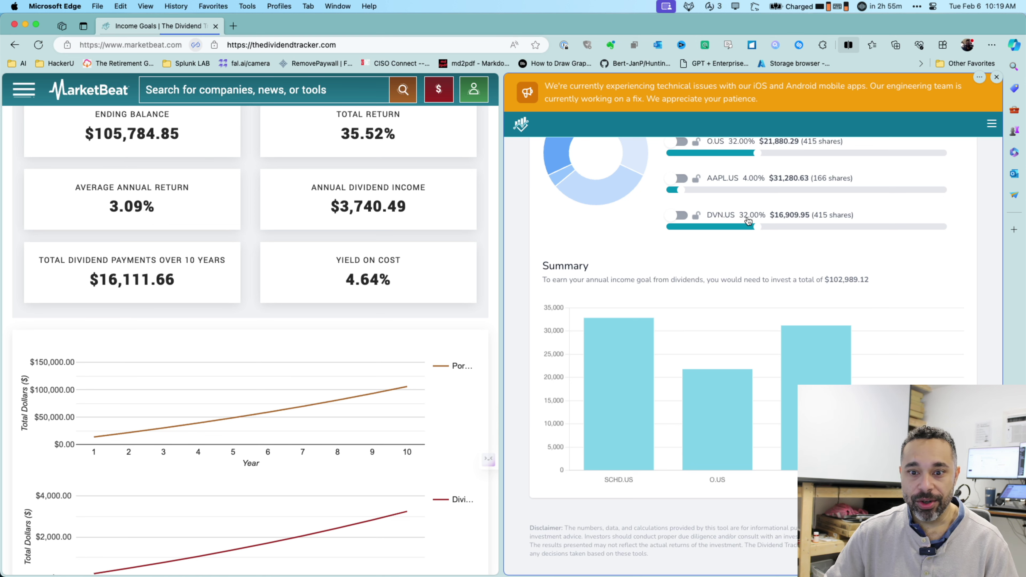
{"action": "scroll", "coordinate": [797, 286], "scroll_direction": "up", "scroll_amount": 15}
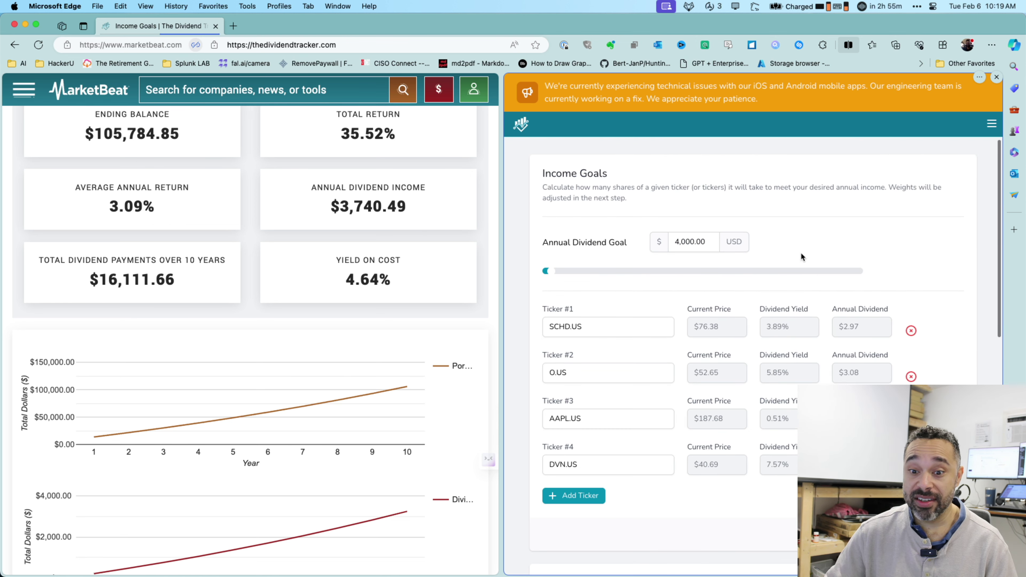